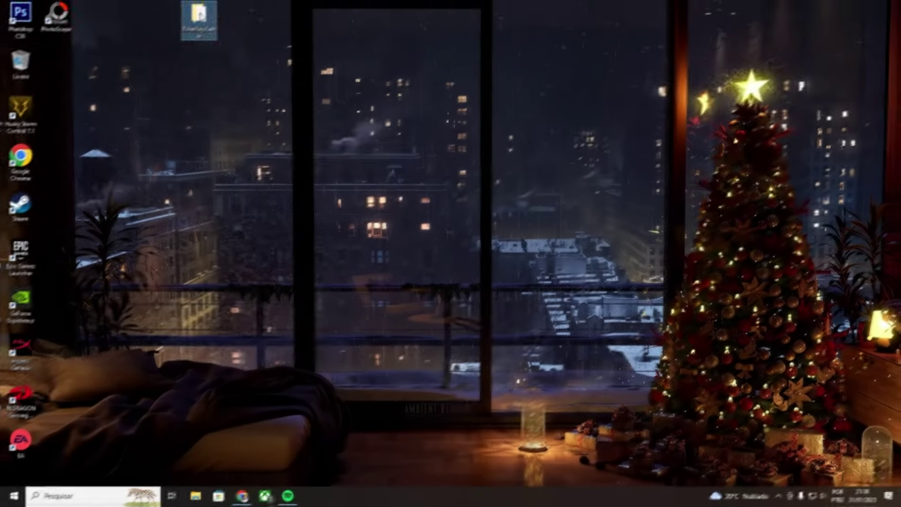
# - Open the FilterKeysSetter folder on the desktop and select the FilterKeysSetter application inside it
pyautogui.press('Return')
pyautogui.moveTo(365, 154); pyautogui.dragTo(347, 144)
pyautogui.click(321, 185)
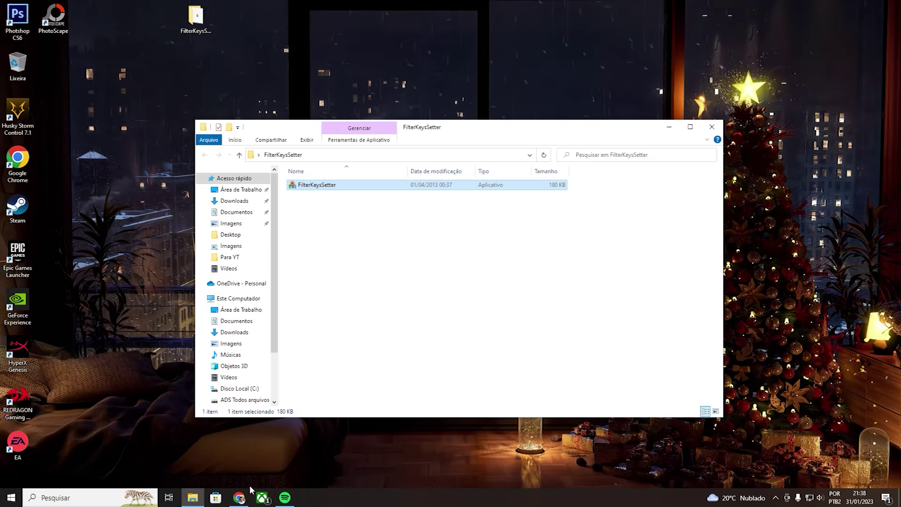
# - Switch to Chrome to view the MEGA download page for FilterKeysSetter.exe, then return to the desktop folder
pyautogui.click(239, 497)
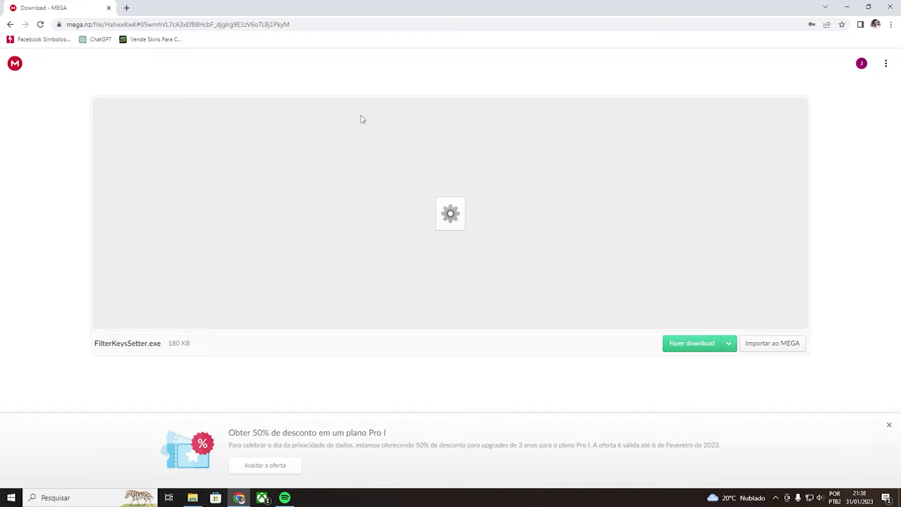
pyautogui.click(705, 343)
pyautogui.click(441, 97)
pyautogui.click(852, 11)
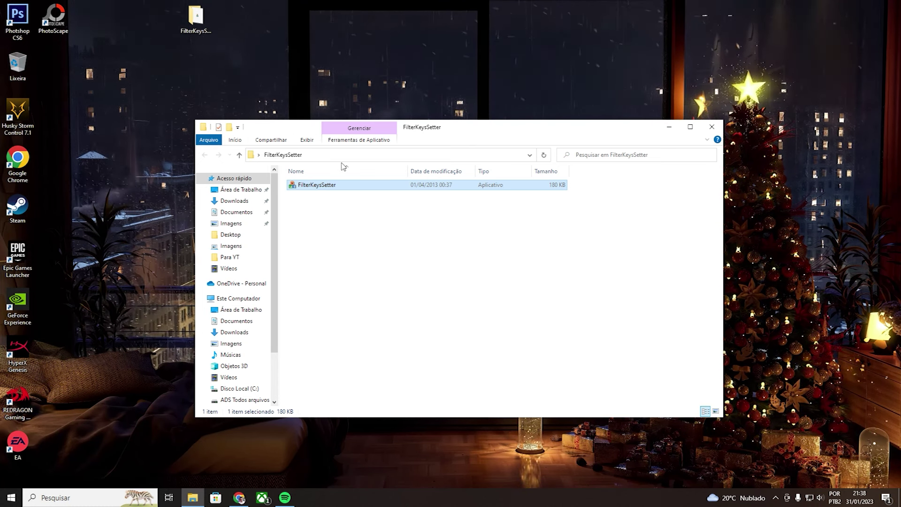
# - Launch the FilterKeysSetter application, minimize its folder window and enable the Use shortcut flag
pyautogui.doubleClick(323, 186)
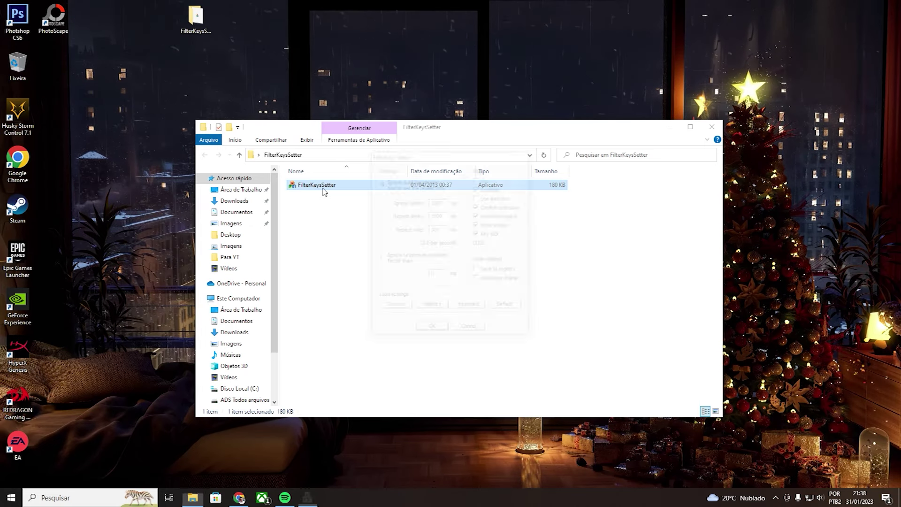
pyautogui.click(669, 127)
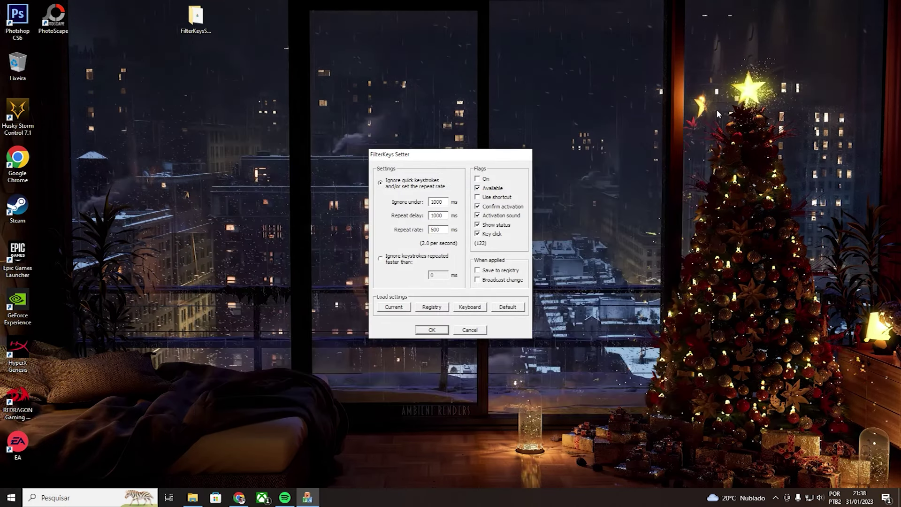
pyautogui.click(483, 197)
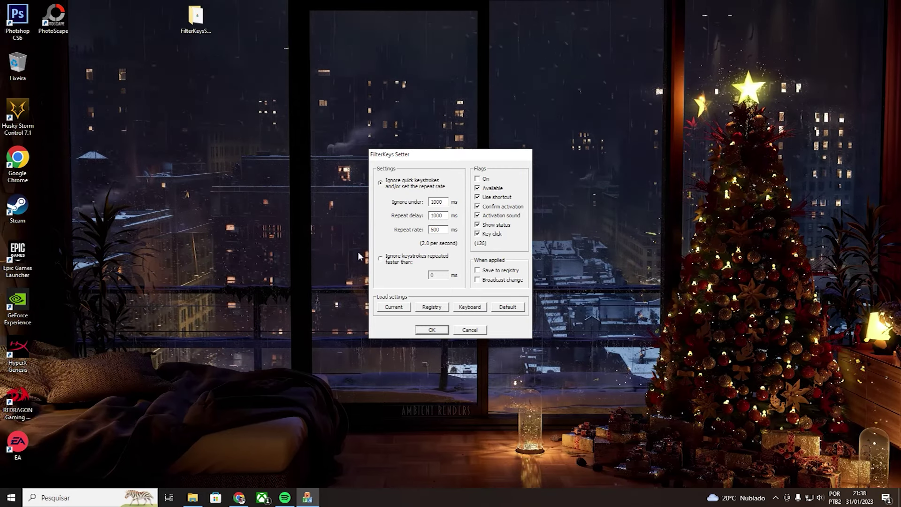
pyautogui.moveTo(408, 154); pyautogui.dragTo(370, 163)
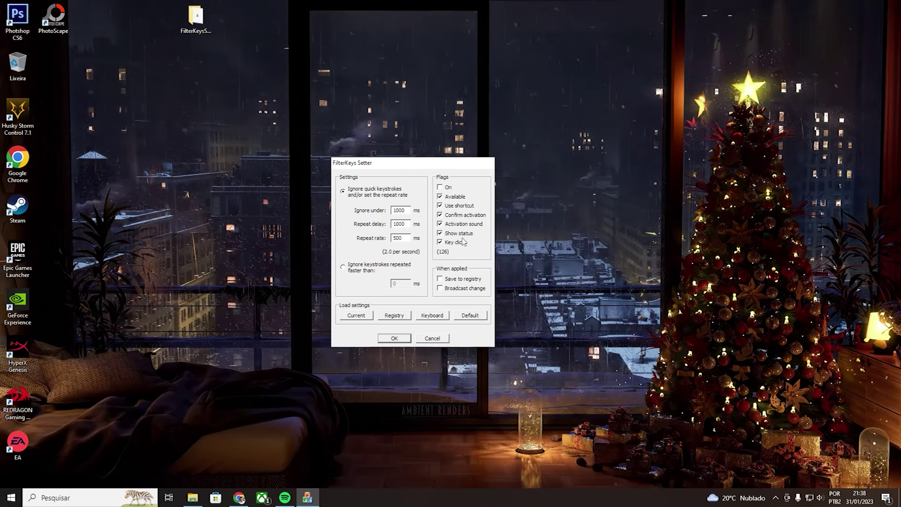
pyautogui.click(440, 241)
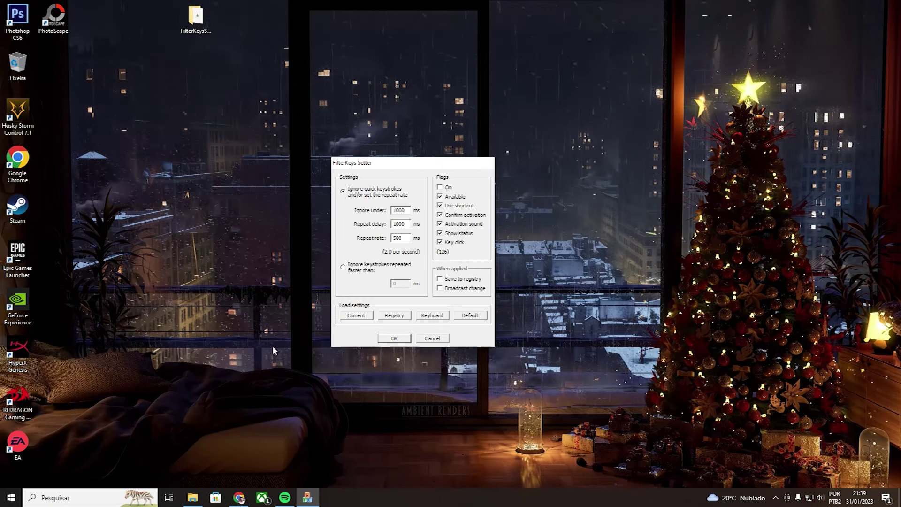
# - Open Bloco de Notas and arrange its window below the FilterKeys Setter window
pyautogui.click(96, 499)
pyautogui.write('bloco')
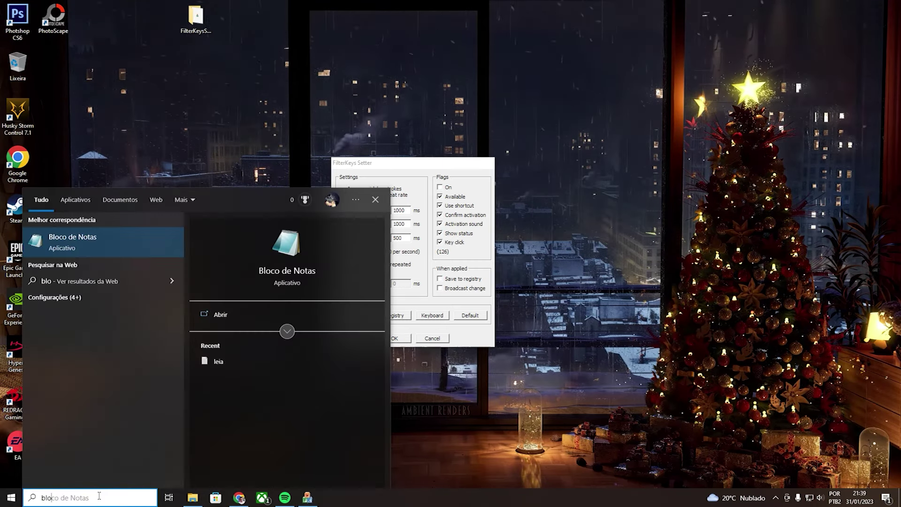
pyautogui.press('Return')
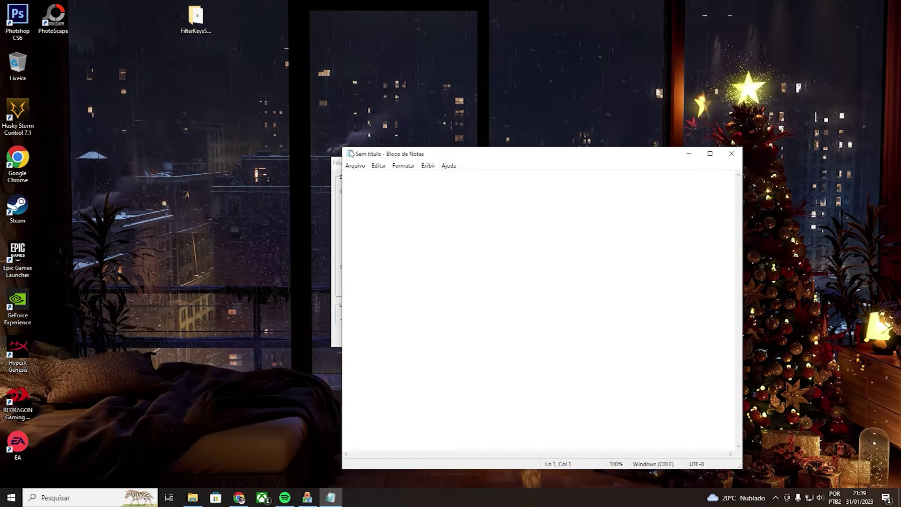
pyautogui.moveTo(342, 148); pyautogui.dragTo(218, 270)
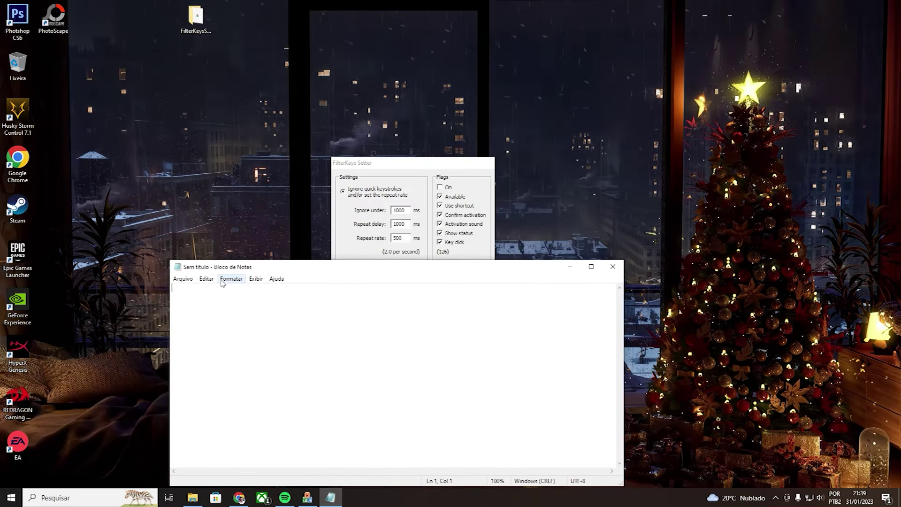
pyautogui.click(363, 165)
pyautogui.moveTo(364, 165); pyautogui.dragTo(349, 76)
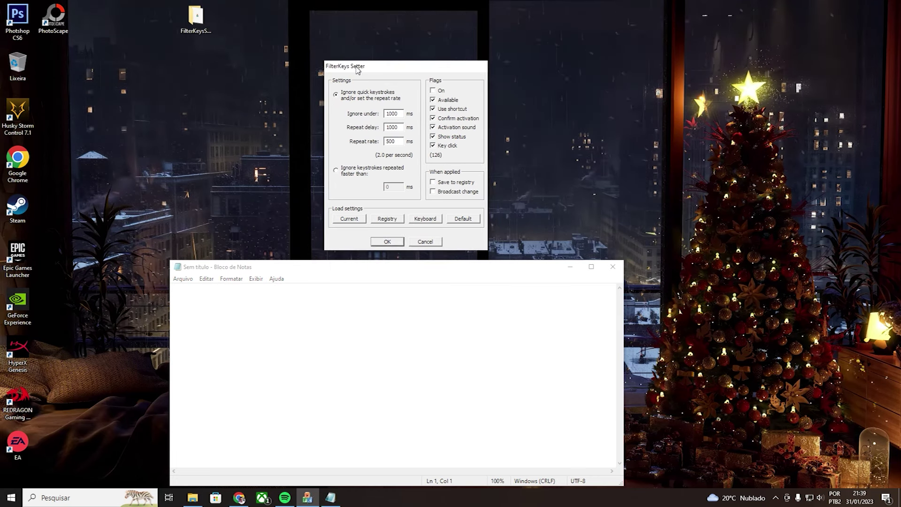
# - Test the current keyboard repeat speed by entering a long run of the letter a in the blank note
pyautogui.click(361, 303)
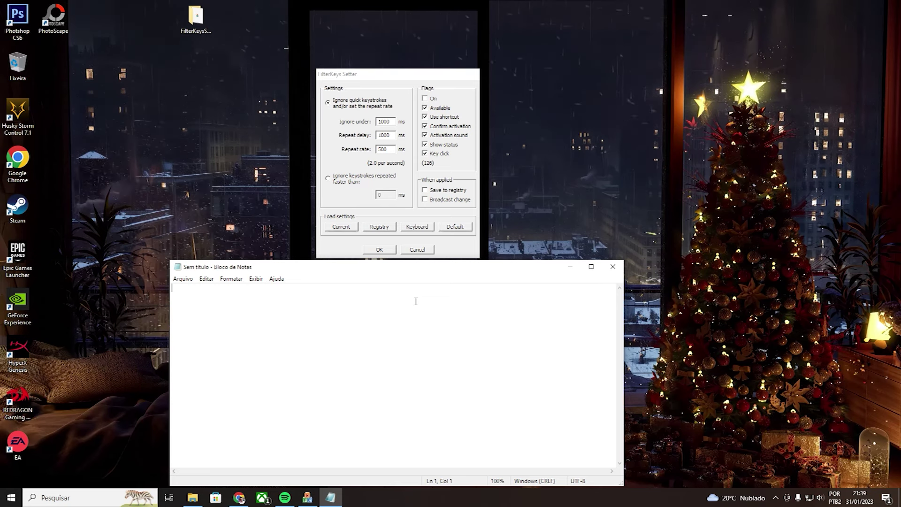
pyautogui.write('aaaaaaaaaaaaaaa')
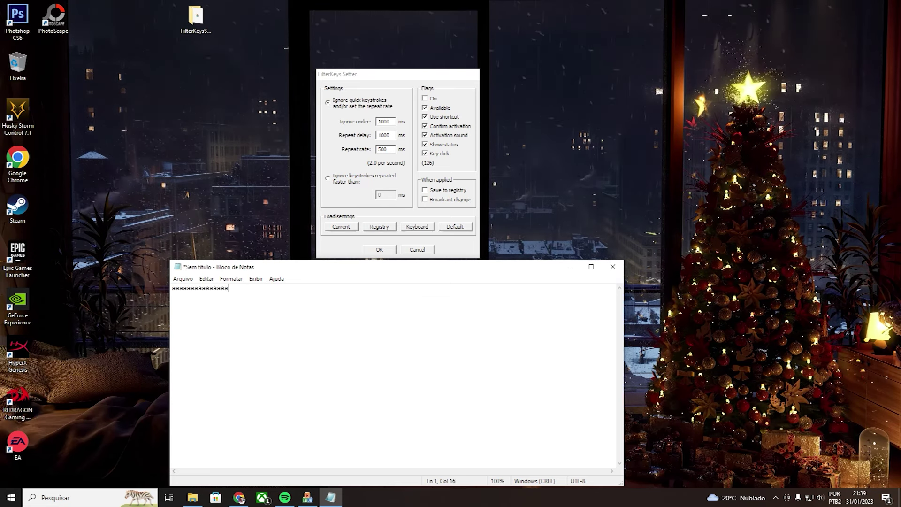
pyautogui.write('aaaaaaaaaaaaaaaaaaaaaaaaaaaaaaaaaaaaaa')
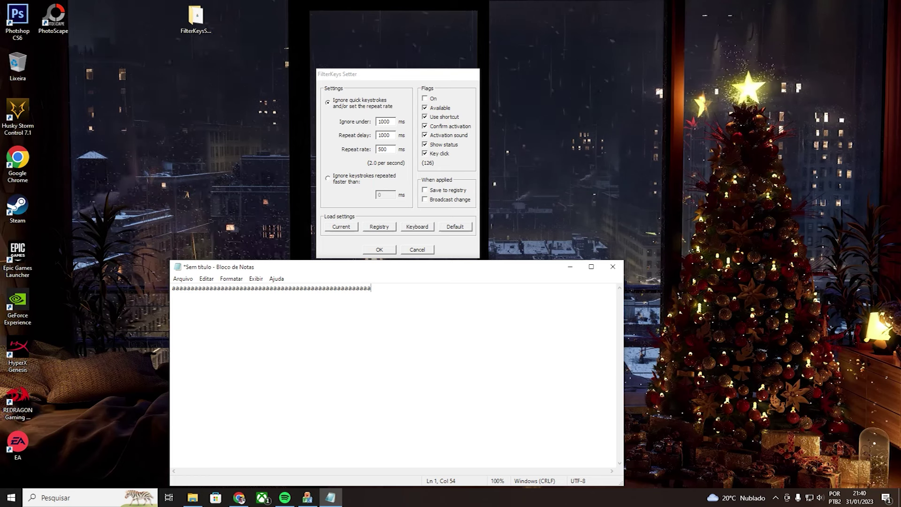
# - In FilterKeys Setter, set Ignore under to 0 ms, Repeat delay to 200 ms and Repeat rate to 20 ms
pyautogui.moveTo(364, 80); pyautogui.dragTo(374, 68)
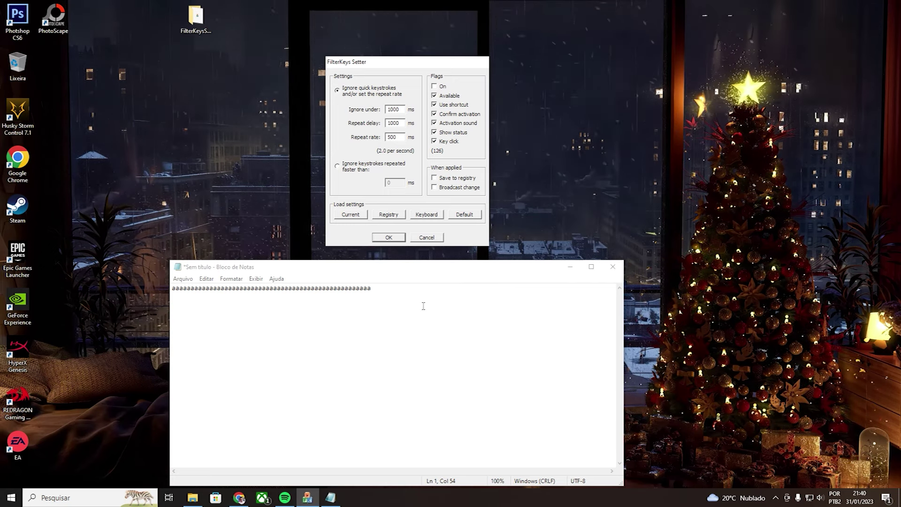
pyautogui.moveTo(367, 65); pyautogui.dragTo(368, 74)
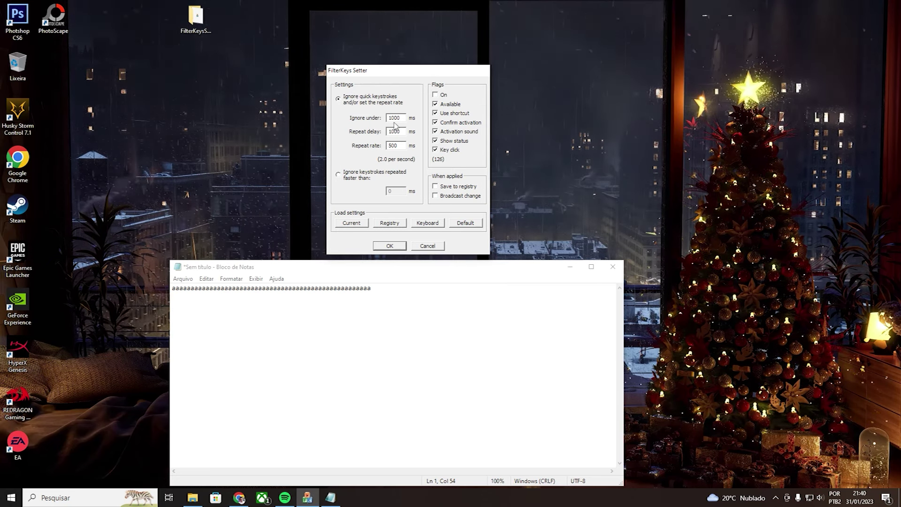
pyautogui.press('Tab')
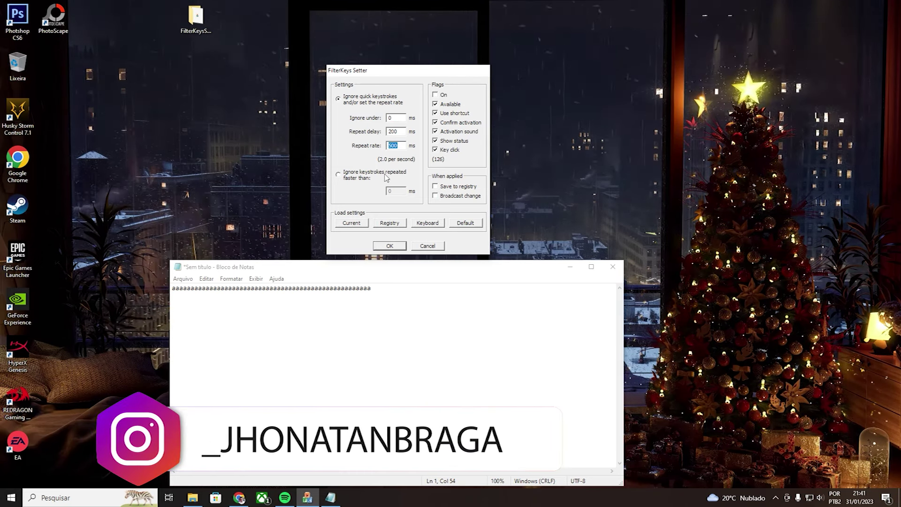
pyautogui.doubleClick(396, 132)
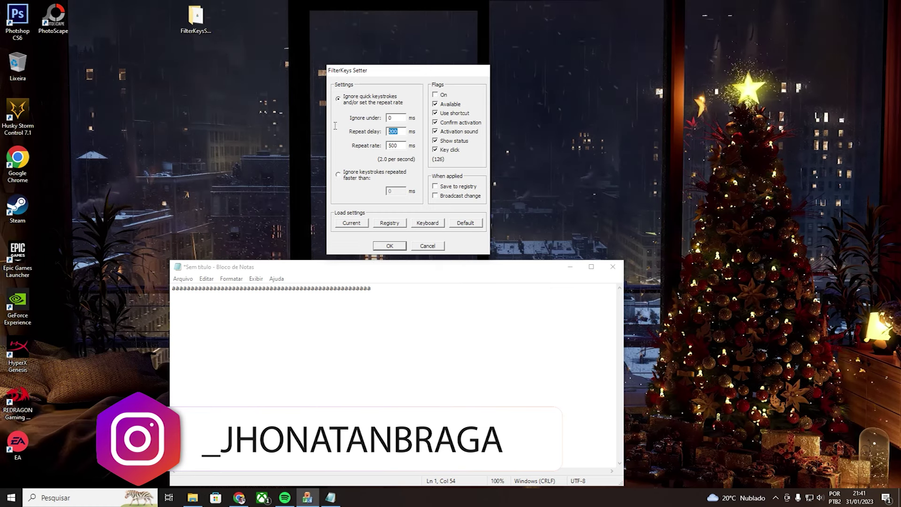
pyautogui.doubleClick(398, 146)
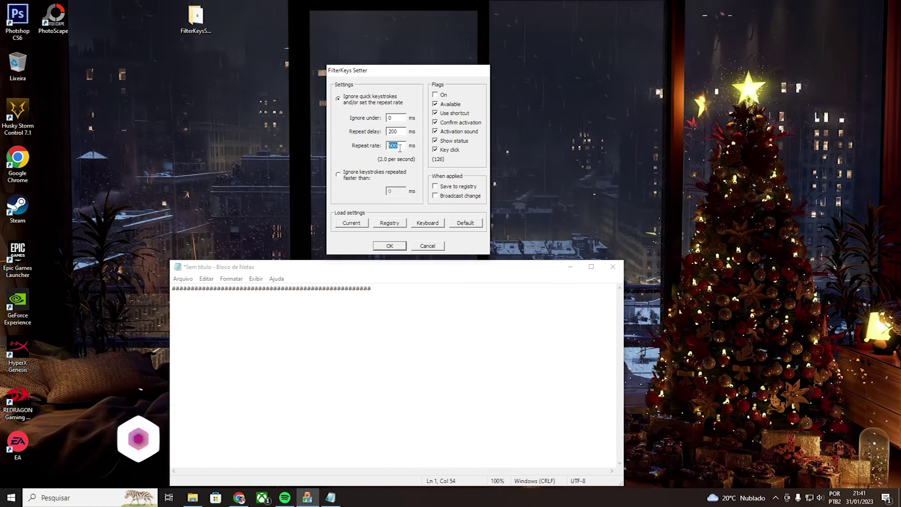
pyautogui.doubleClick(399, 132)
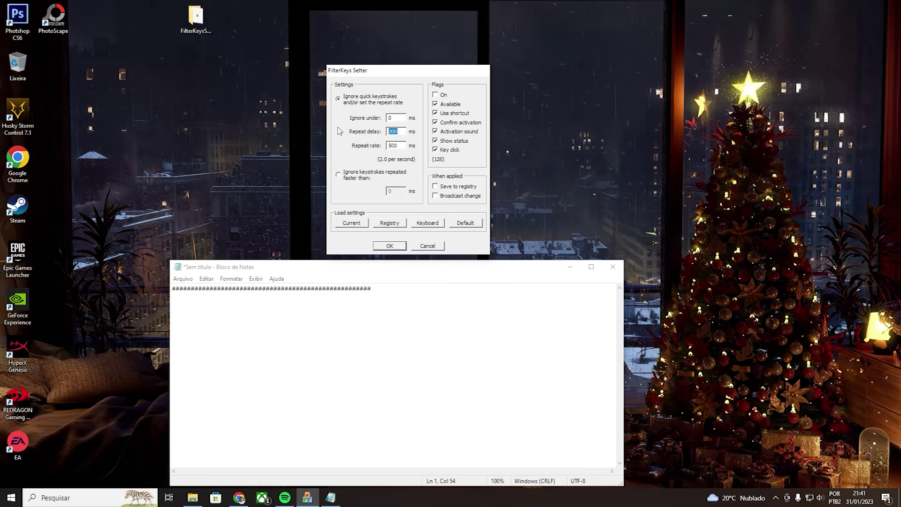
pyautogui.doubleClick(394, 146)
pyautogui.write('20')
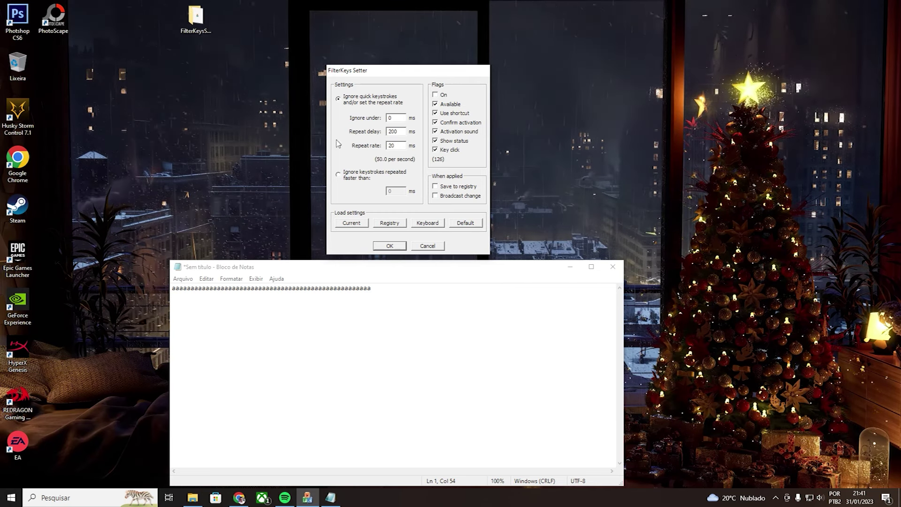
# - Try a Repeat delay of 100 ms with a Repeat rate of 10 ms
pyautogui.doubleClick(393, 132)
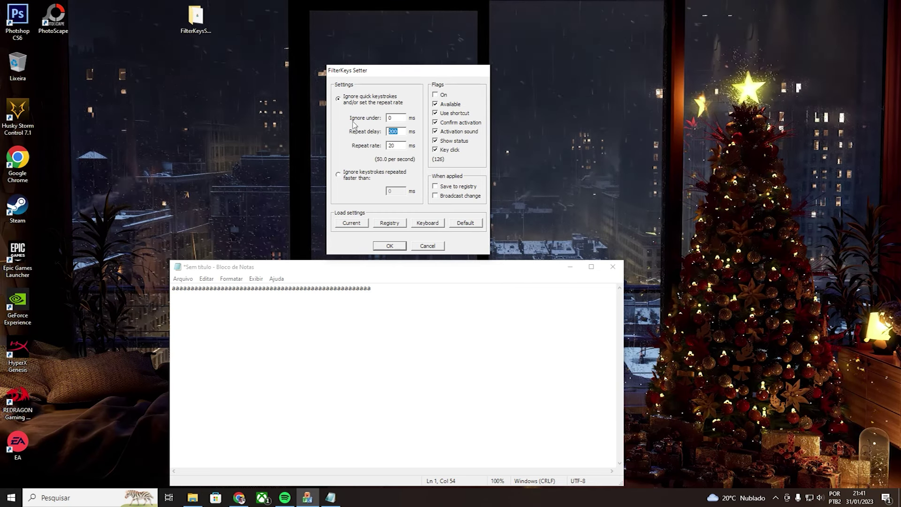
pyautogui.write('1')
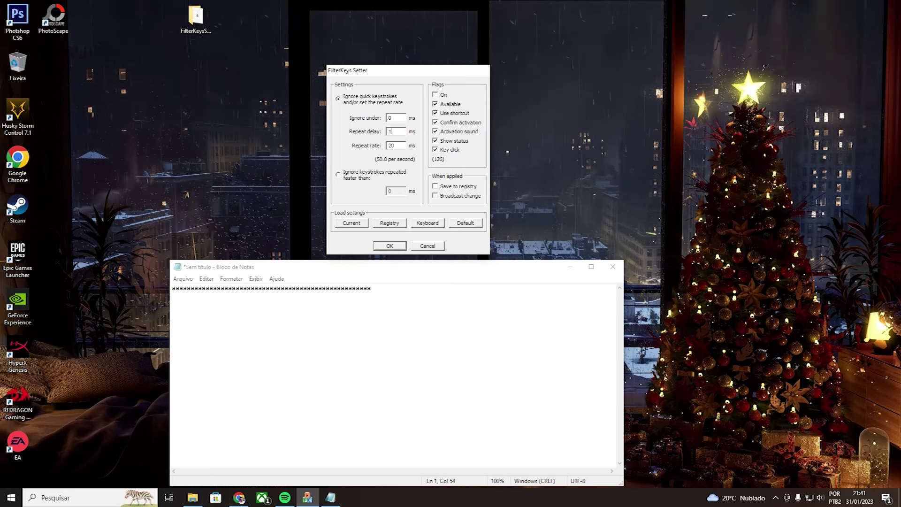
pyautogui.doubleClick(392, 146)
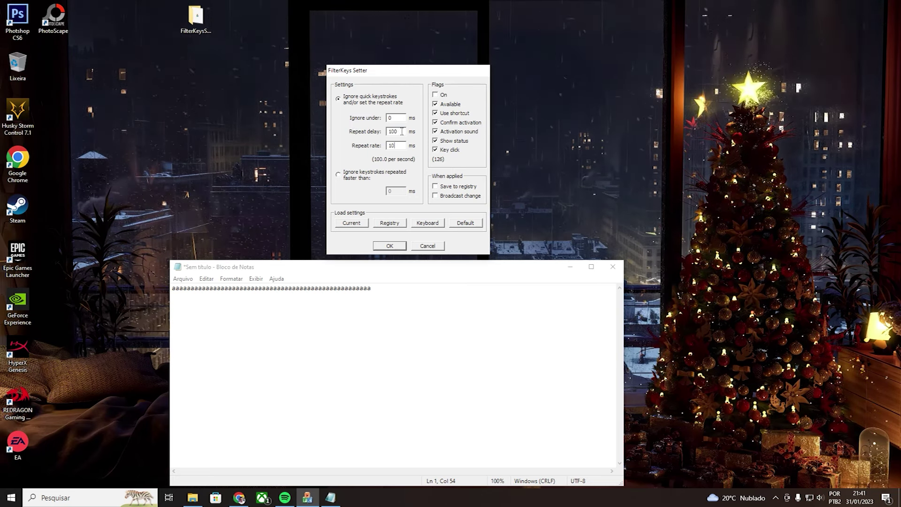
# - Set the Repeat delay to 200 ms and the Repeat rate to 20 ms
pyautogui.doubleClick(394, 132)
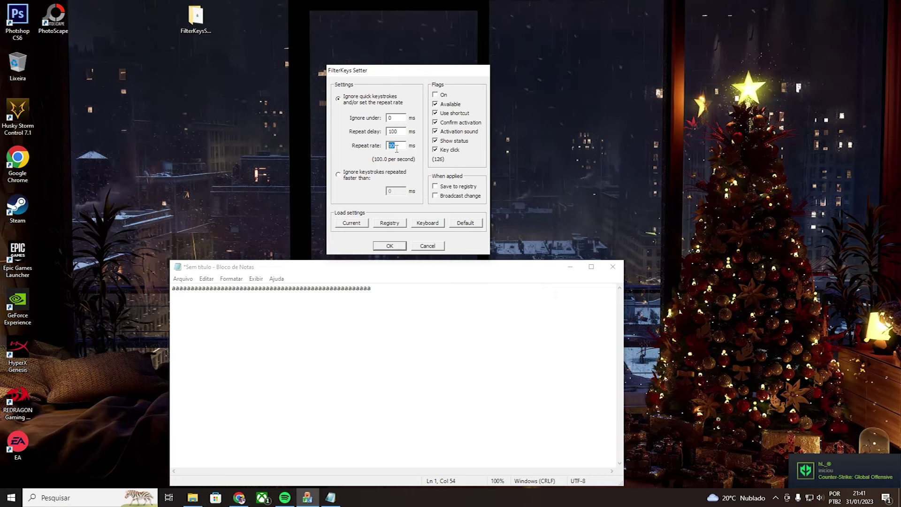
pyautogui.write('200')
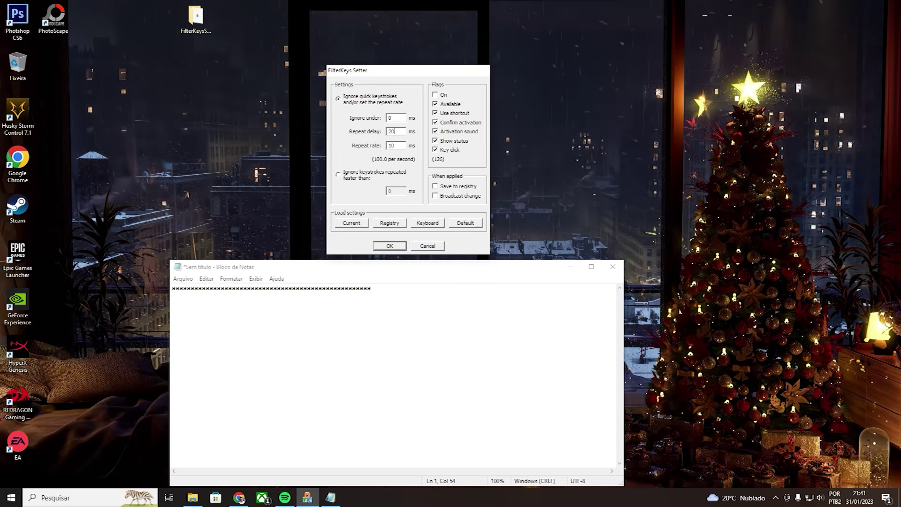
pyautogui.write('2')
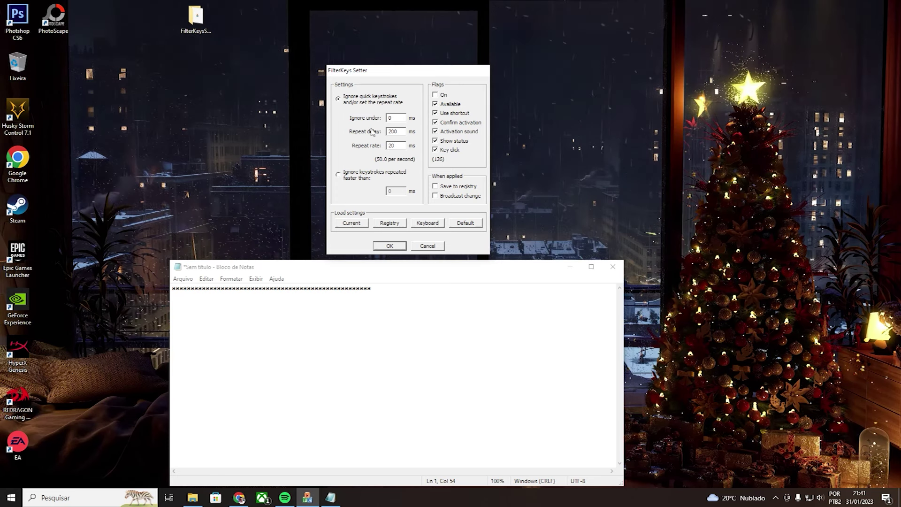
pyautogui.write('0')
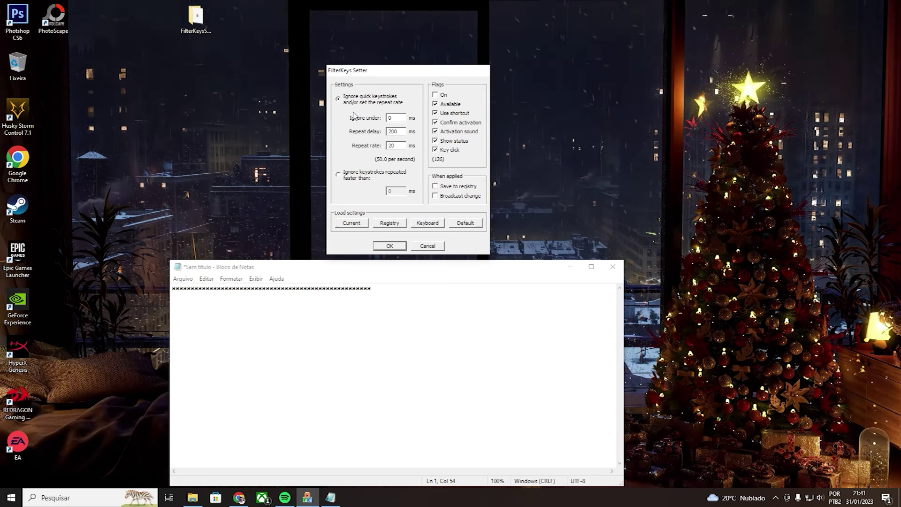
# - Enable the On flag, disable the Available and Use shortcut flags, and apply the FilterKeys settings
pyautogui.click(442, 96)
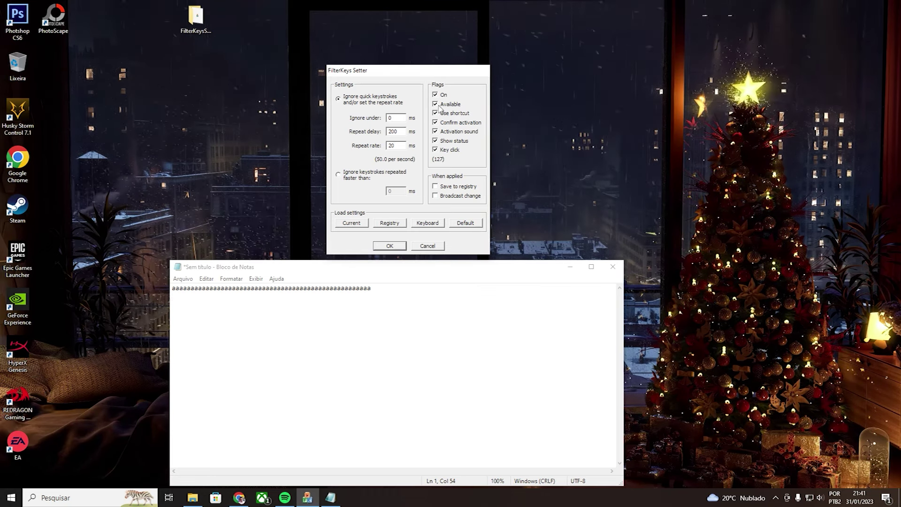
pyautogui.click(436, 105)
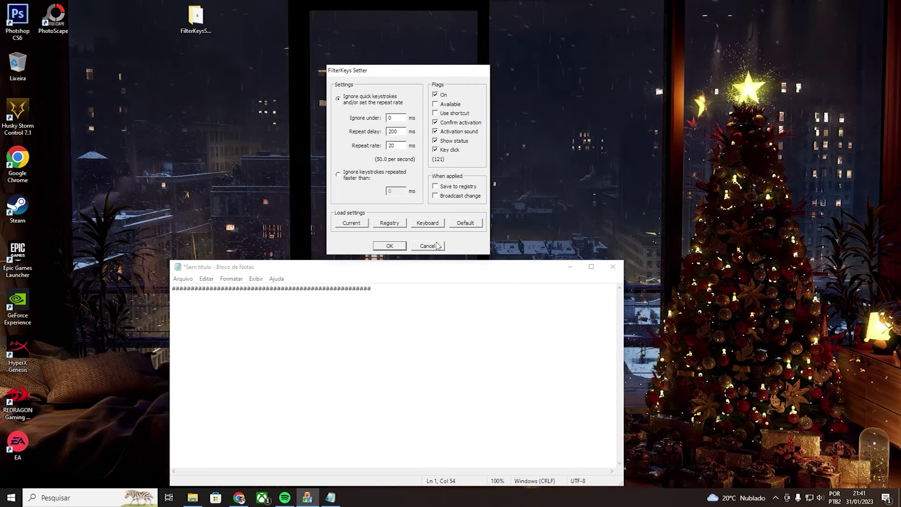
pyautogui.click(389, 245)
# - Reopen FilterKeysSetter from its desktop folder, minimize the folder, place the settings window above the note and make the note active
pyautogui.doubleClick(200, 33)
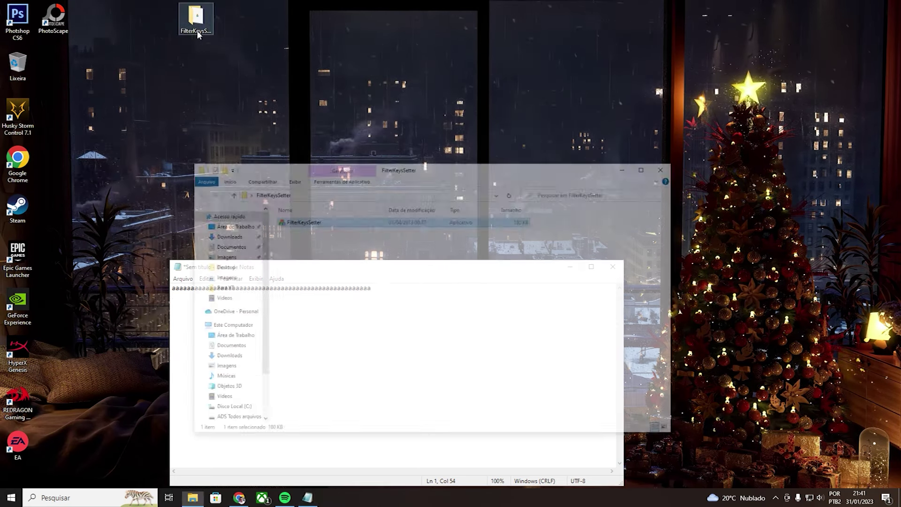
pyautogui.doubleClick(354, 190)
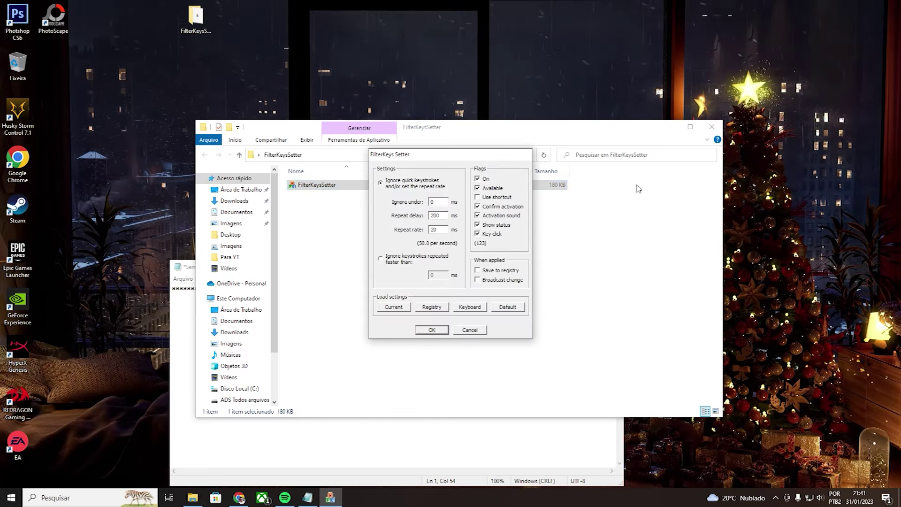
pyautogui.click(665, 128)
pyautogui.moveTo(409, 154); pyautogui.dragTo(398, 50)
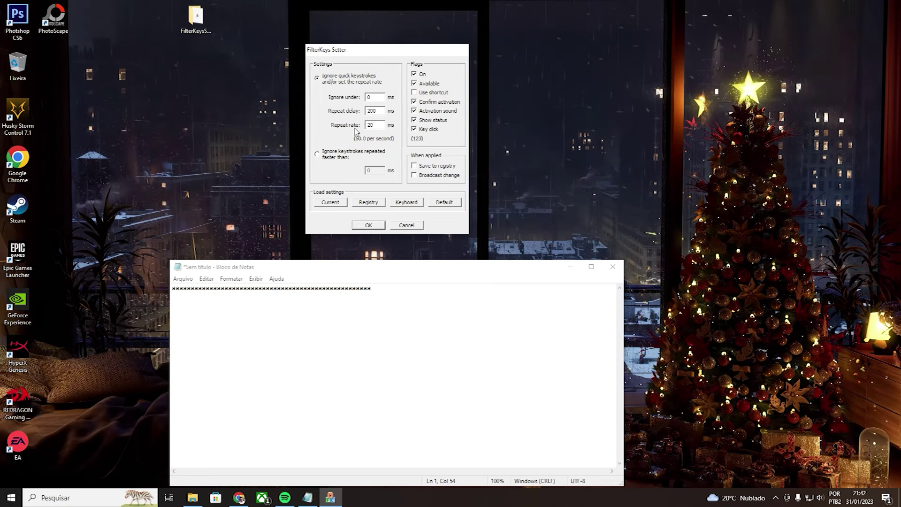
pyautogui.click(391, 309)
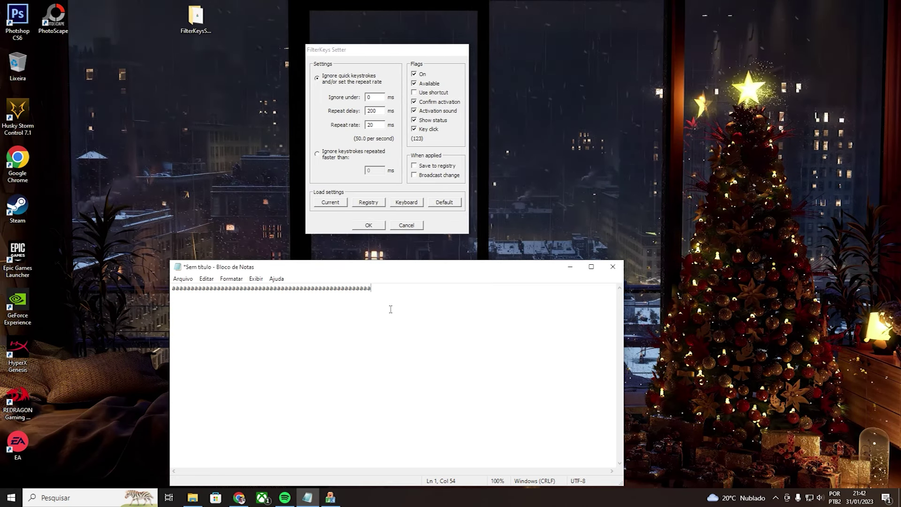
# - Fill a second line of the note with a long run of the letter a to test the key repeat
pyautogui.press('Return')
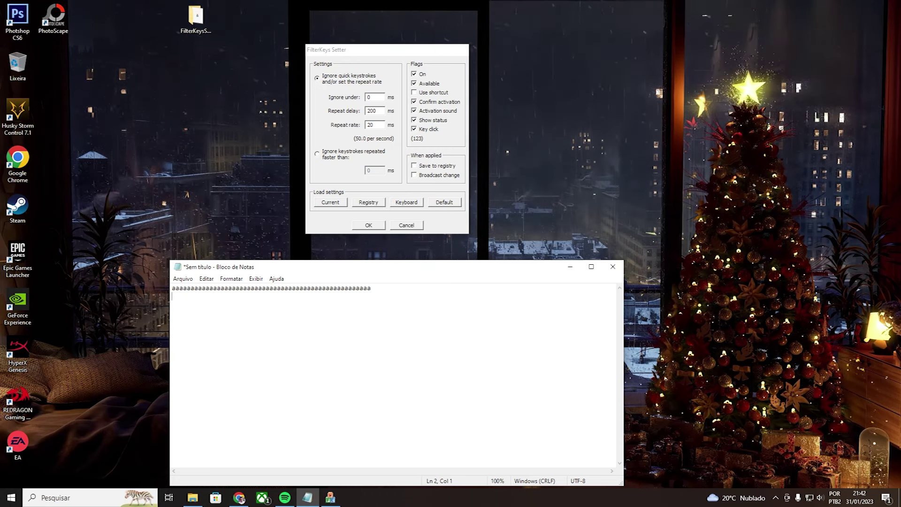
pyautogui.write('aaaaaaaaaaaaaaaaaaaaaaaaaaaaaaaaaaaaaaaaaaaaaaaaaaaaaaaaa')
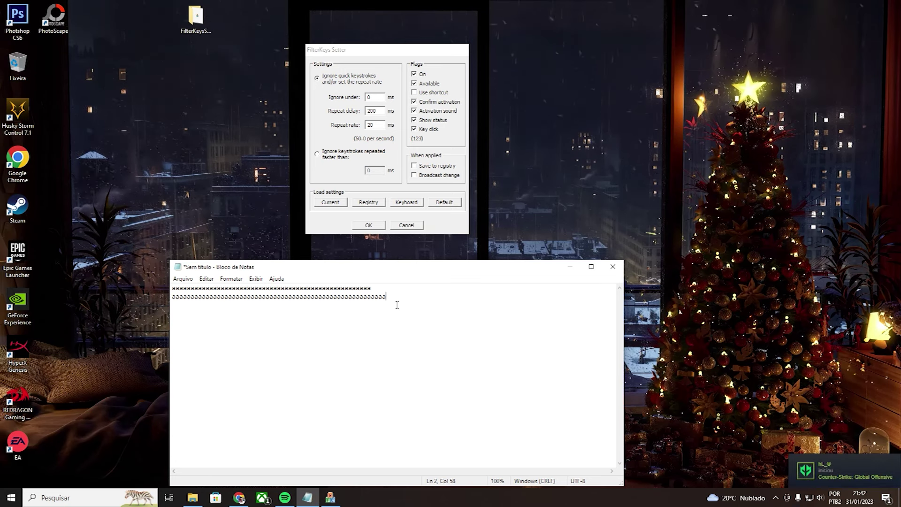
# - Apply a 150 ms Repeat delay and 15 ms Repeat rate with Available disabled, and test them with a third line of repeated a's
pyautogui.click(382, 144)
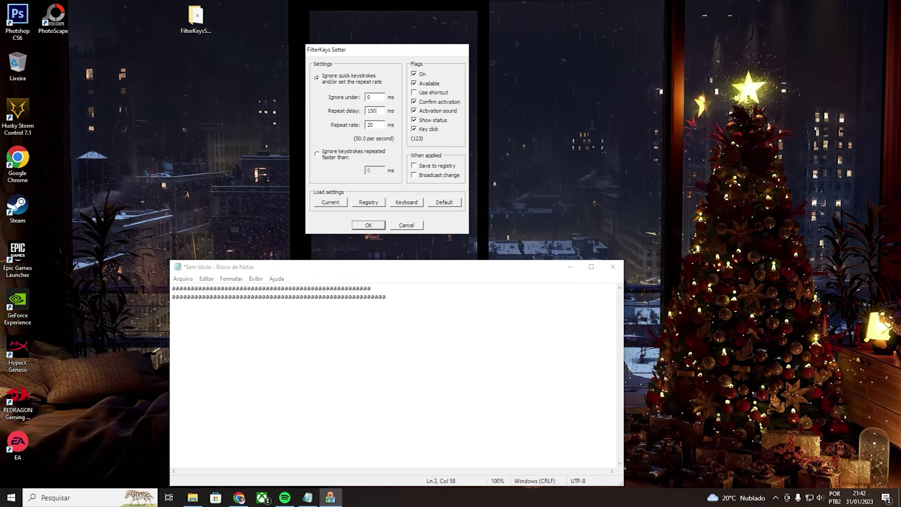
pyautogui.doubleClick(368, 125)
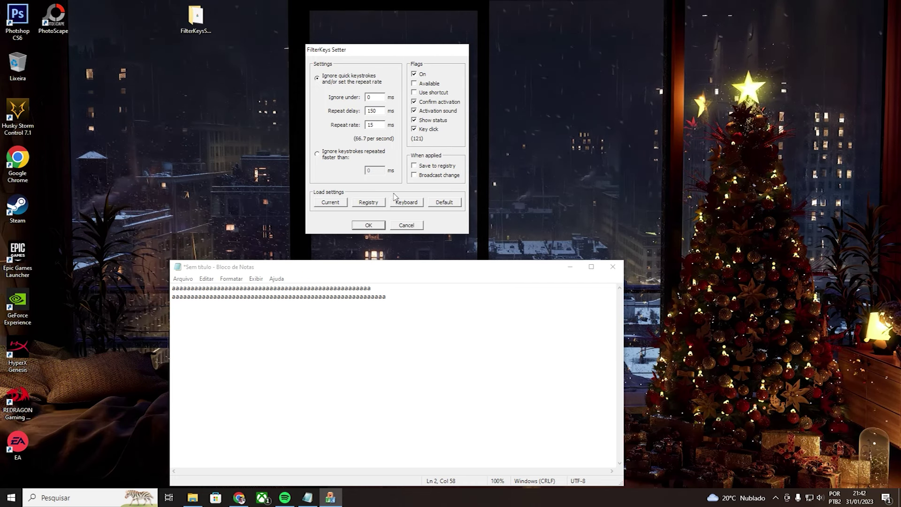
pyautogui.click(368, 225)
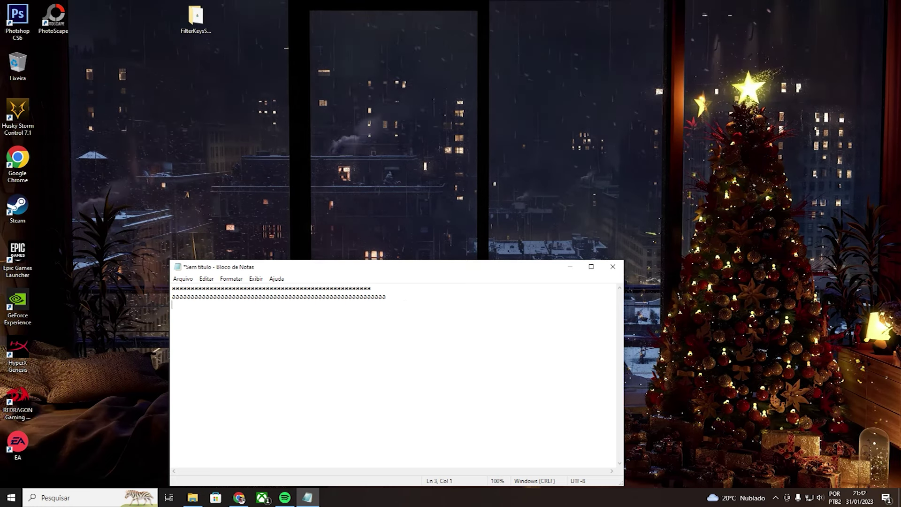
pyautogui.write('aaaaaaaaaaaaaaaaaaaaaaaaaaaaaaaaaaaaaaaaaaaaaaaaaaaaaaaaaaaaaaaaaaaaaaaaaaaaaaaaaaaaaa')
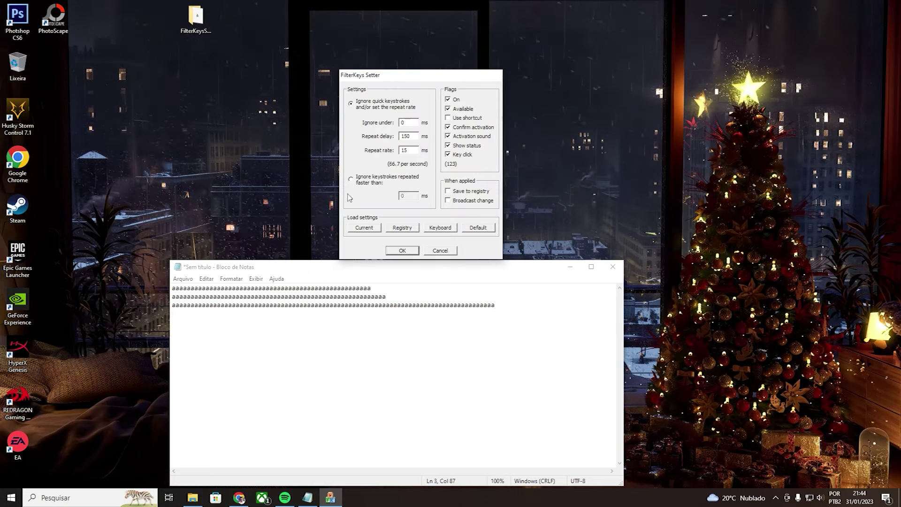
# - Move the FilterKeys Setter window slightly higher above the note, load the default settings and apply them
pyautogui.moveTo(406, 75); pyautogui.dragTo(411, 55)
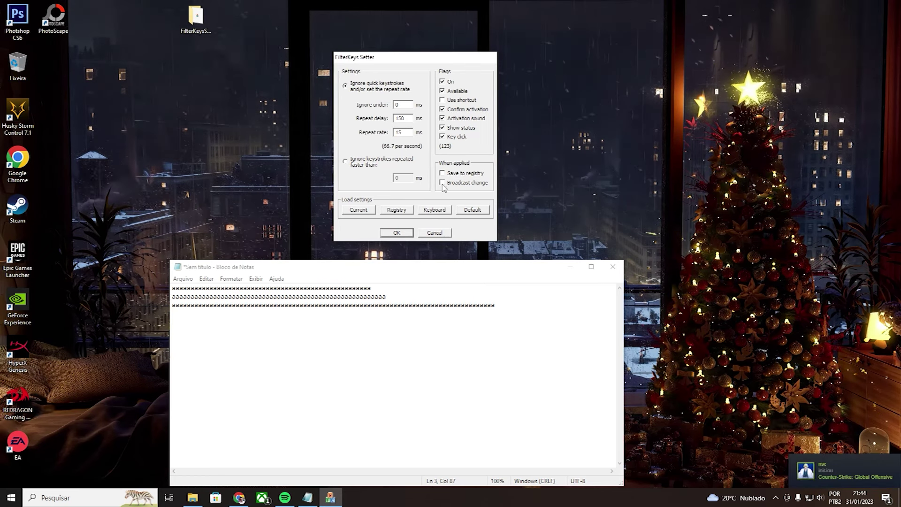
pyautogui.click(476, 212)
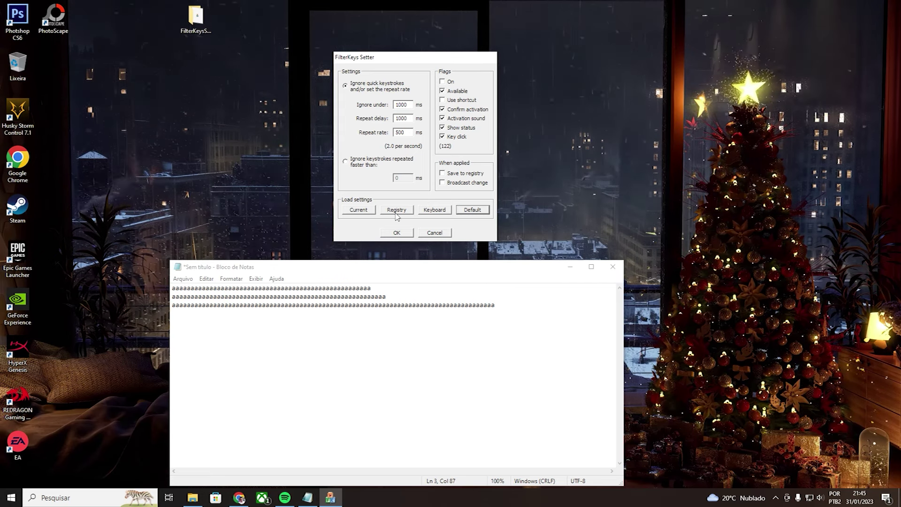
pyautogui.click(397, 233)
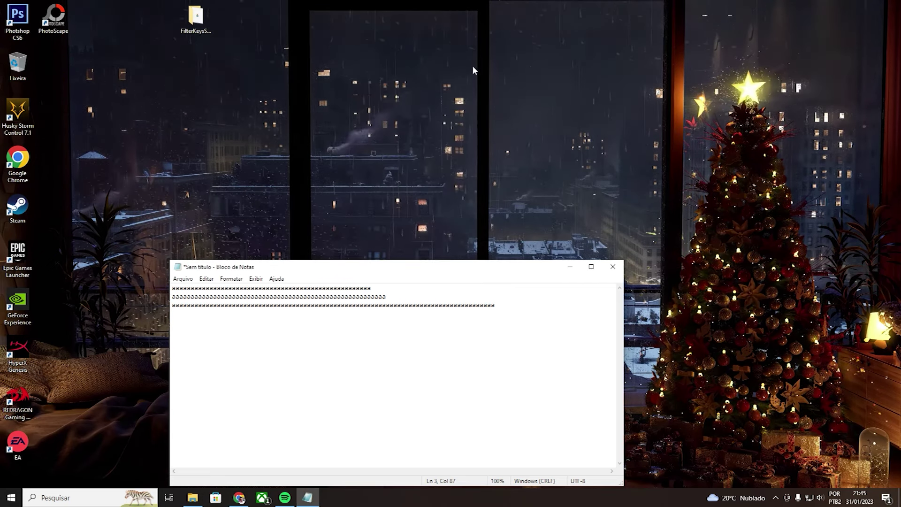
# - Start a fourth line in the note and enter repeated a's to test the default keyboard response
pyautogui.press('Return')
pyautogui.write('aaaaaaaaaaa')
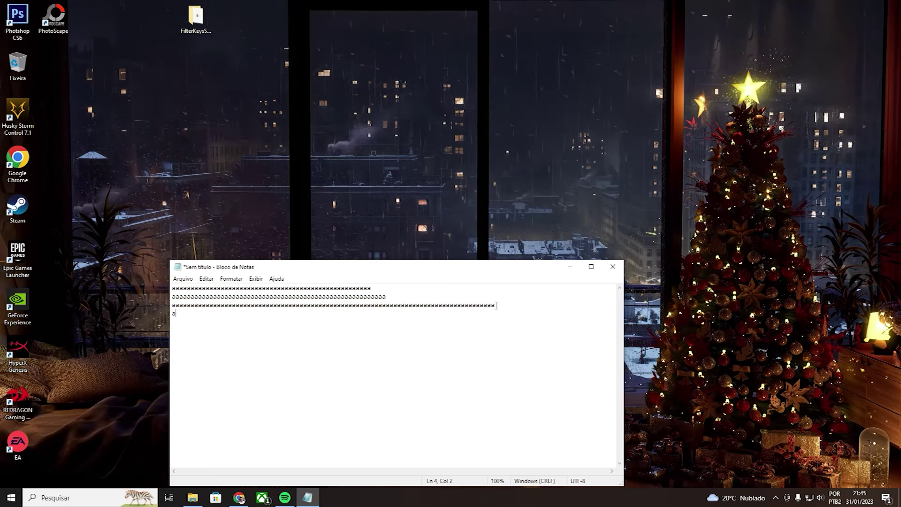
pyautogui.write('aaaaaaaaaaaaaaaaaaaaaaaaaaaaaaaaaaaaaaaaaaaaaaaaaaaaaaaaaaaaa')
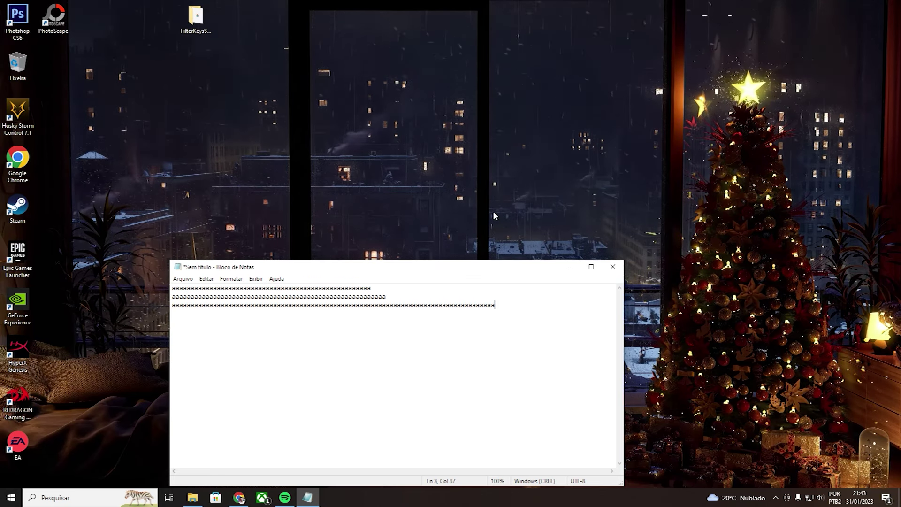
# - Reopen FilterKeysSetter from its desktop folder, minimize the folder and place the settings window just above the note
pyautogui.click(196, 28)
pyautogui.doubleClick(196, 29)
pyautogui.doubleClick(328, 187)
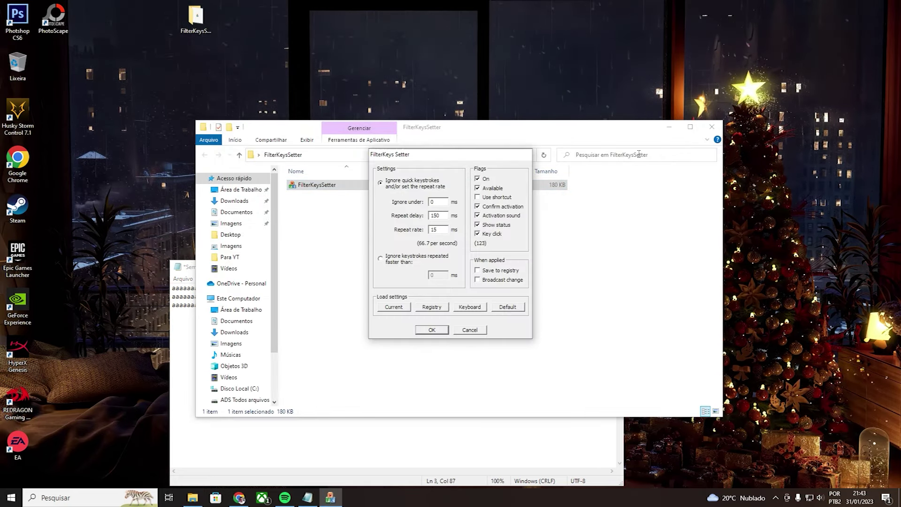
pyautogui.click(671, 129)
pyautogui.moveTo(430, 158); pyautogui.dragTo(391, 81)
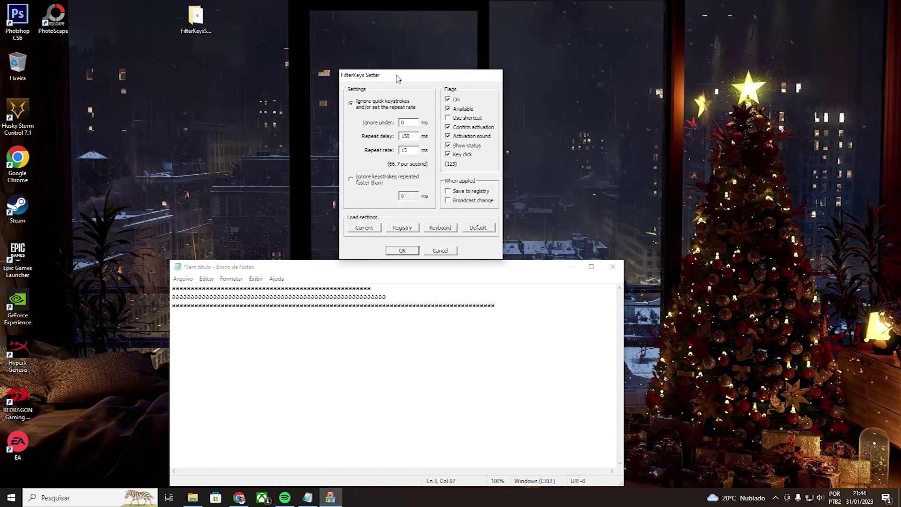
pyautogui.moveTo(389, 78); pyautogui.dragTo(397, 78)
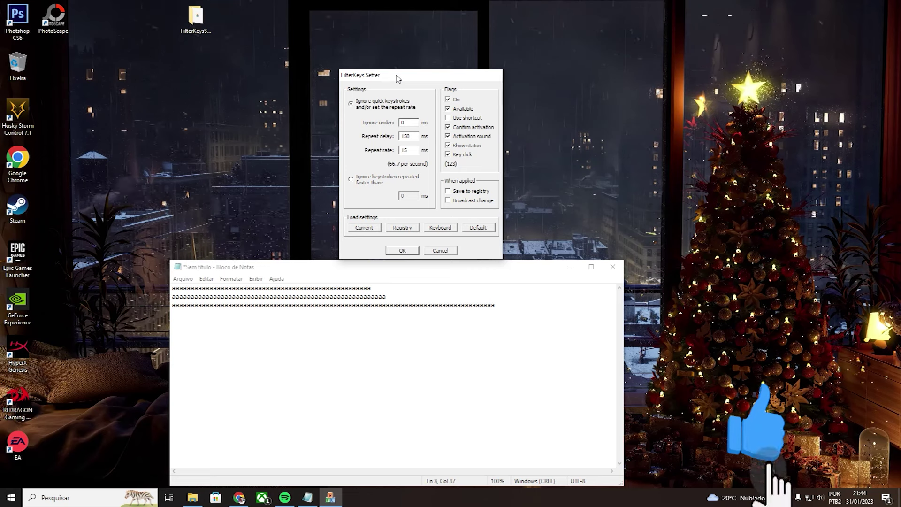